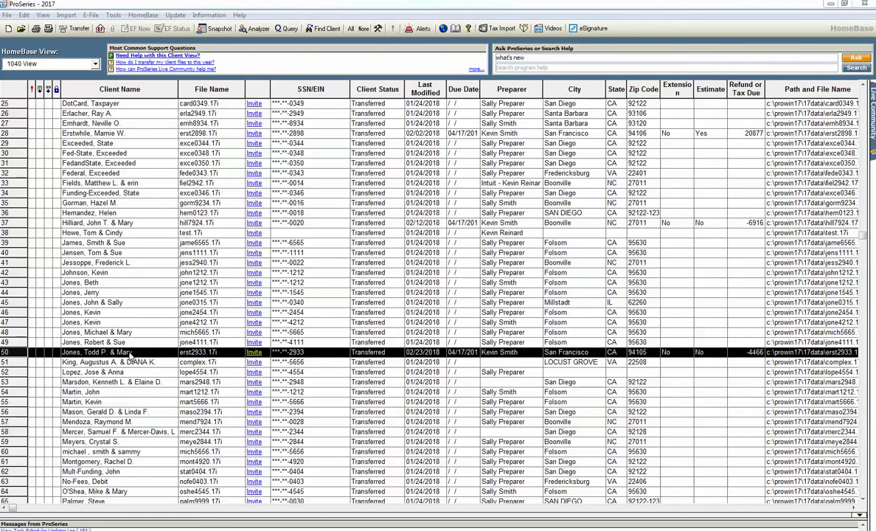
# Step: Open the return erst2933.17i and preview print options for the client copy instead of the filing copy, cancelling without printing
pyautogui.doubleClick(130, 354)
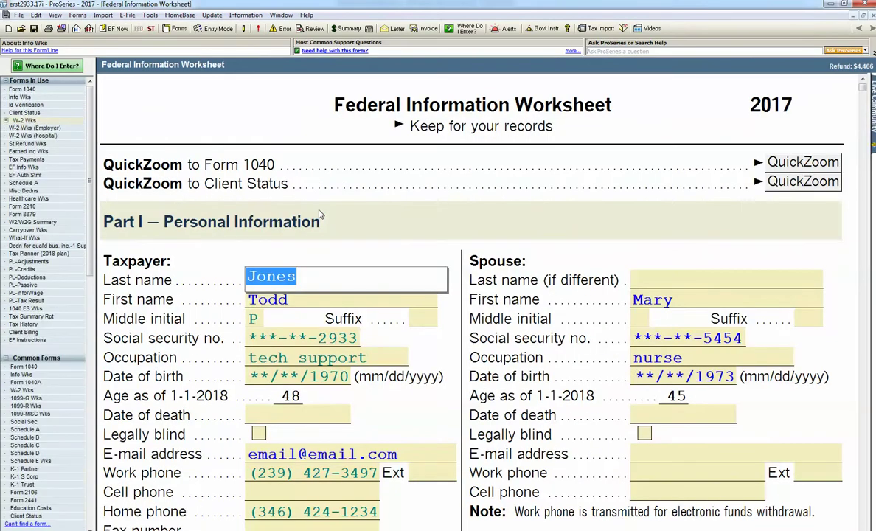
pyautogui.hotkey('ctrl', 'p')
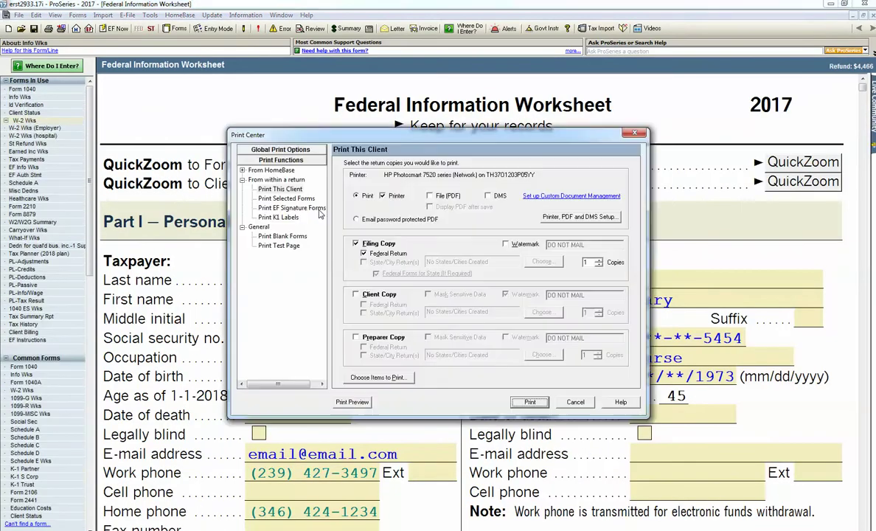
pyautogui.click(355, 243)
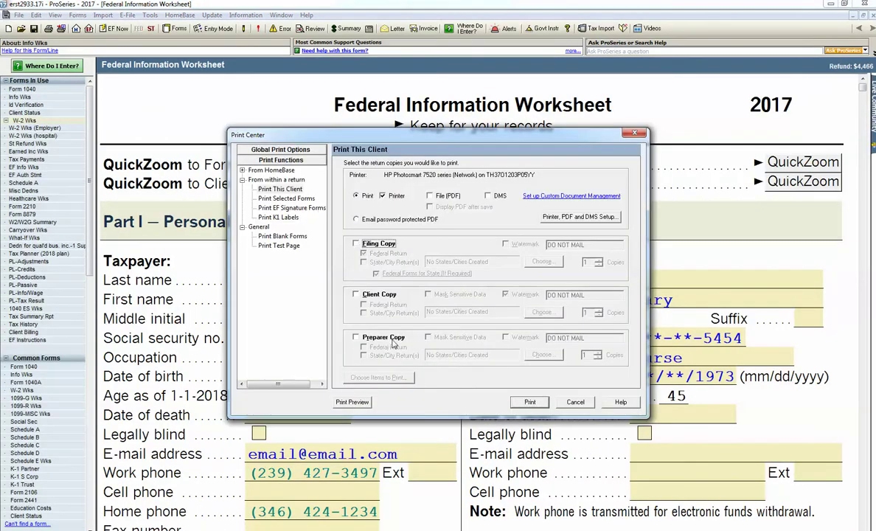
pyautogui.click(355, 295)
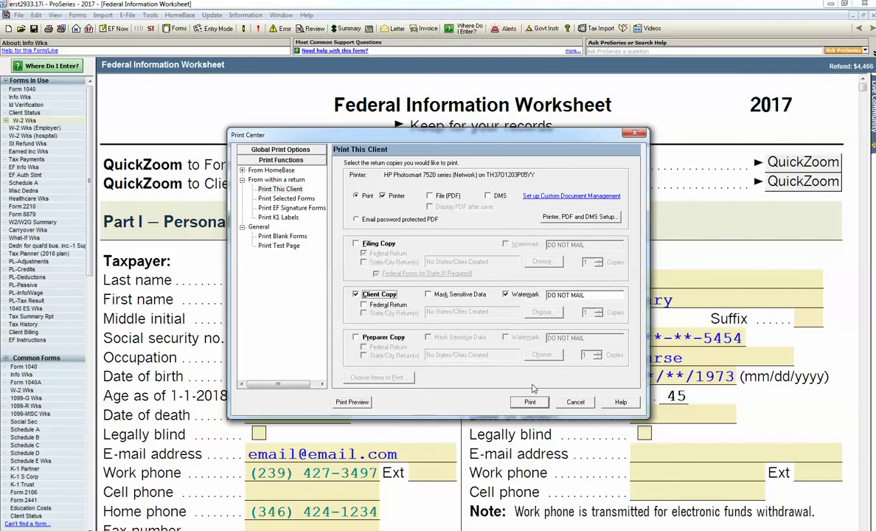
pyautogui.click(576, 402)
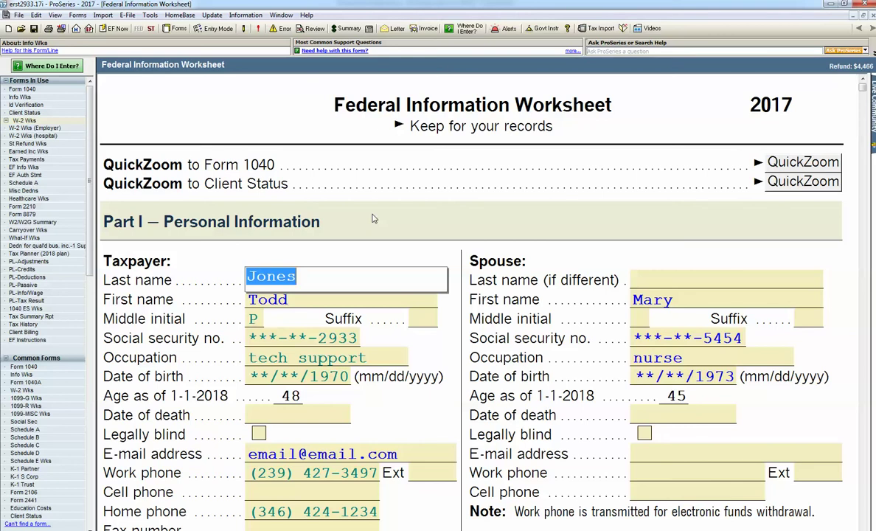
# Step: Locate the box 9 Verification Code field on the hospital W-2 worksheet, and return to the client list
pyautogui.click(48, 135)
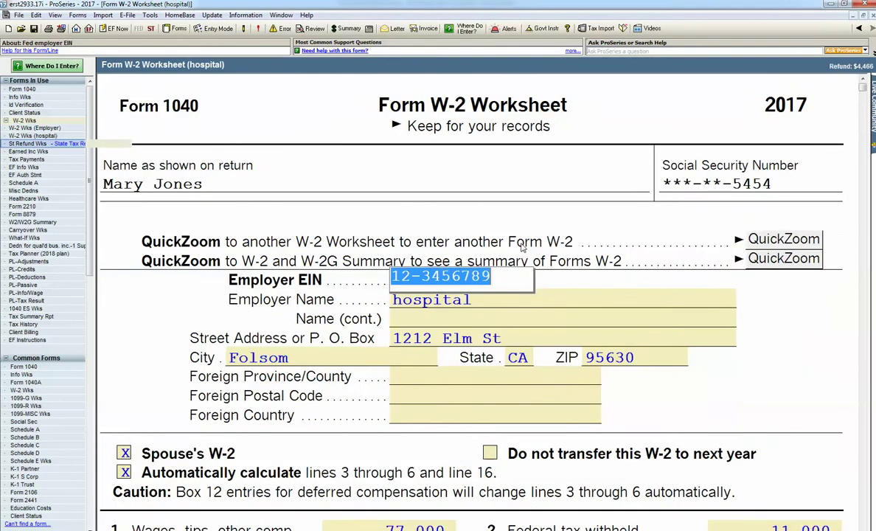
pyautogui.scroll(-5, 508, 295)
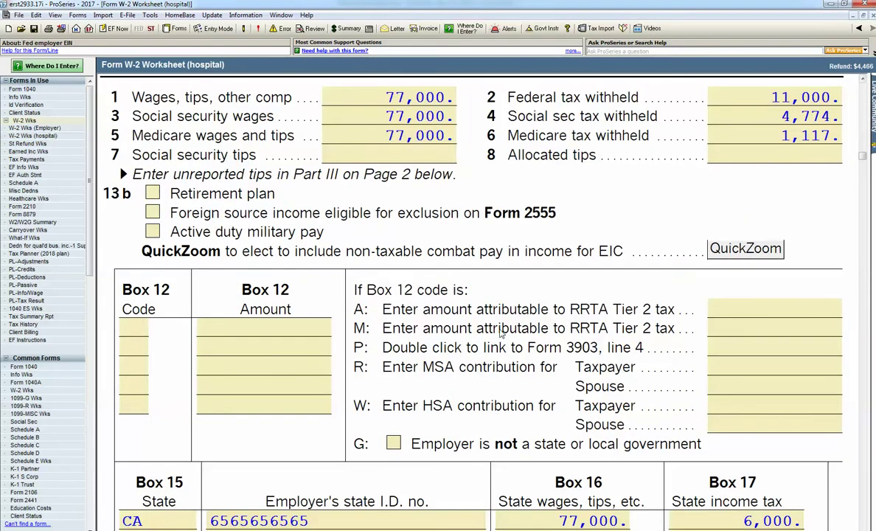
pyautogui.scroll(-6, 502, 333)
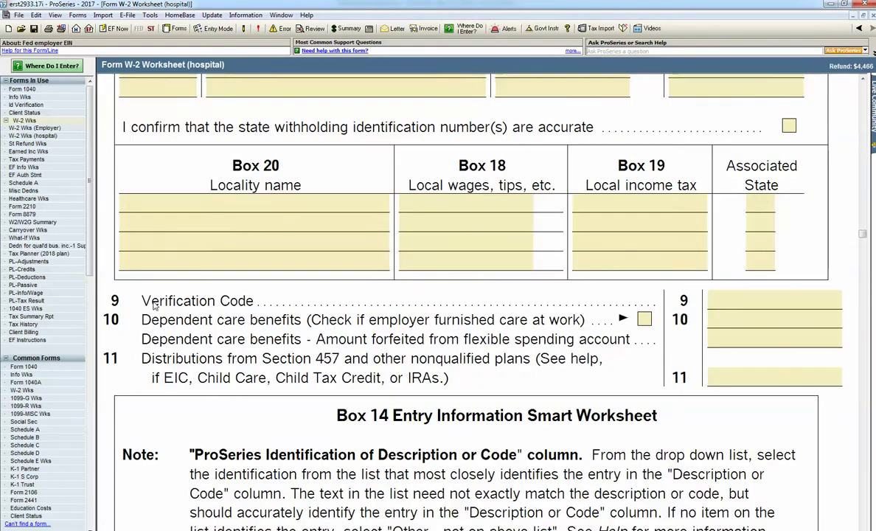
pyautogui.click(741, 303)
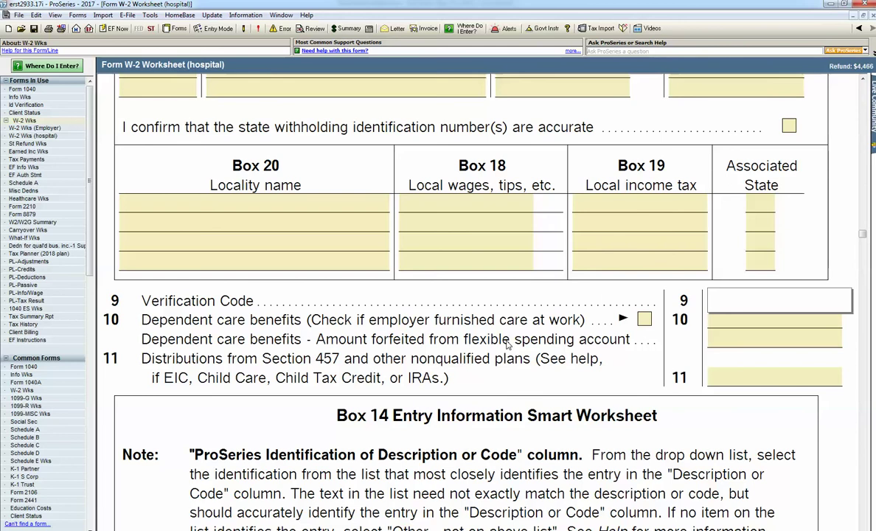
pyautogui.click(76, 29)
pyautogui.click(395, 294)
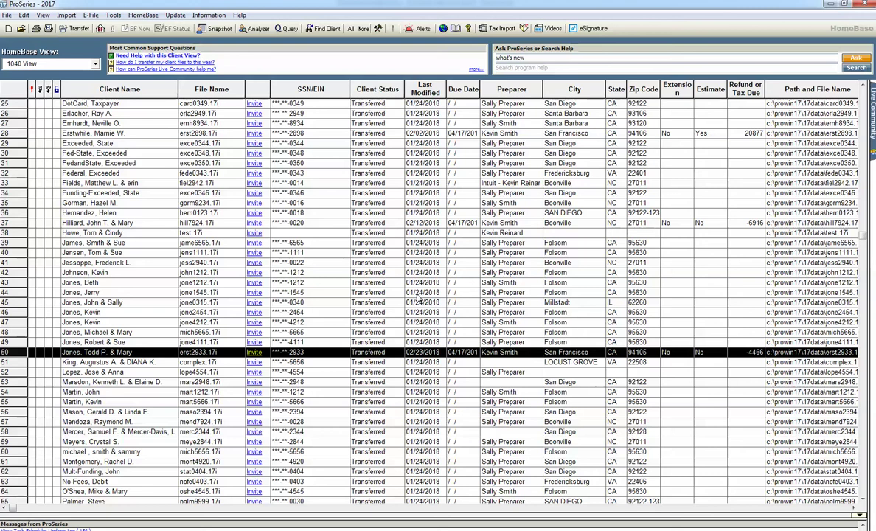
# Step: Lock the client file jone0315.17i, continuing without printing a copy, and dismiss the lock log
pyautogui.click(81, 304)
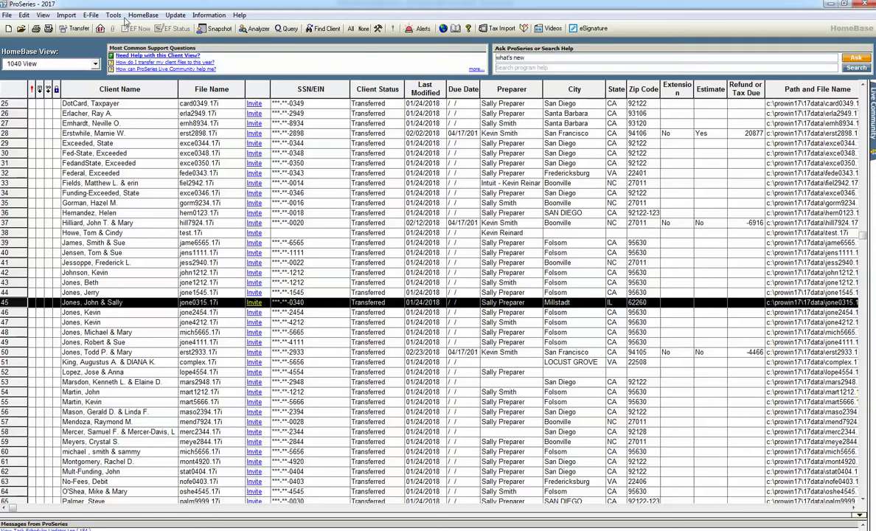
pyautogui.click(113, 16)
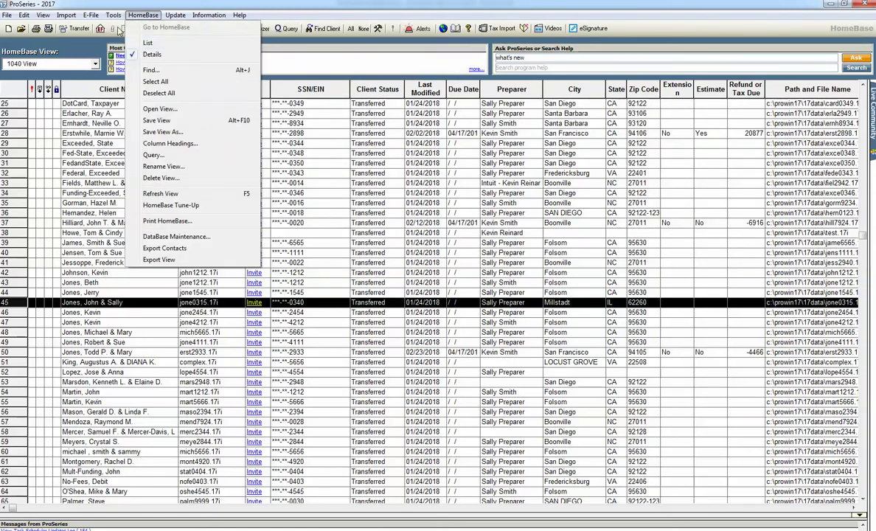
pyautogui.moveTo(121, 62)
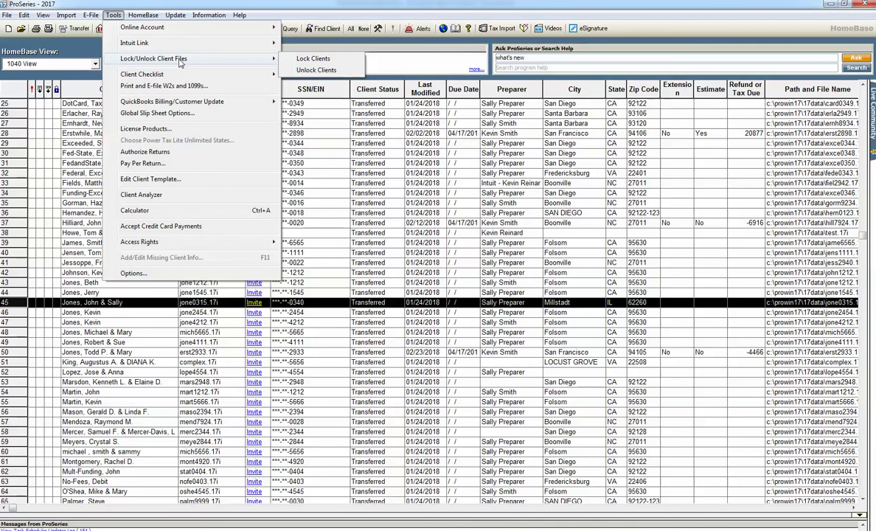
pyautogui.click(314, 59)
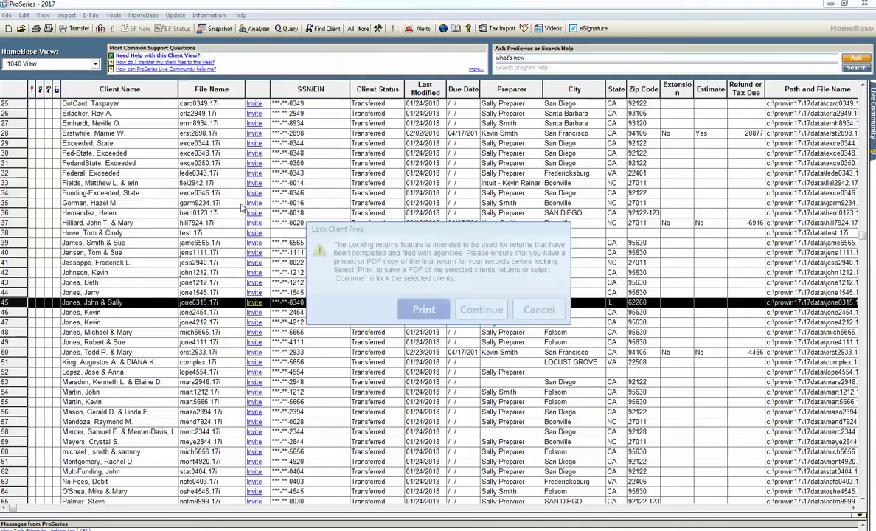
pyautogui.click(393, 289)
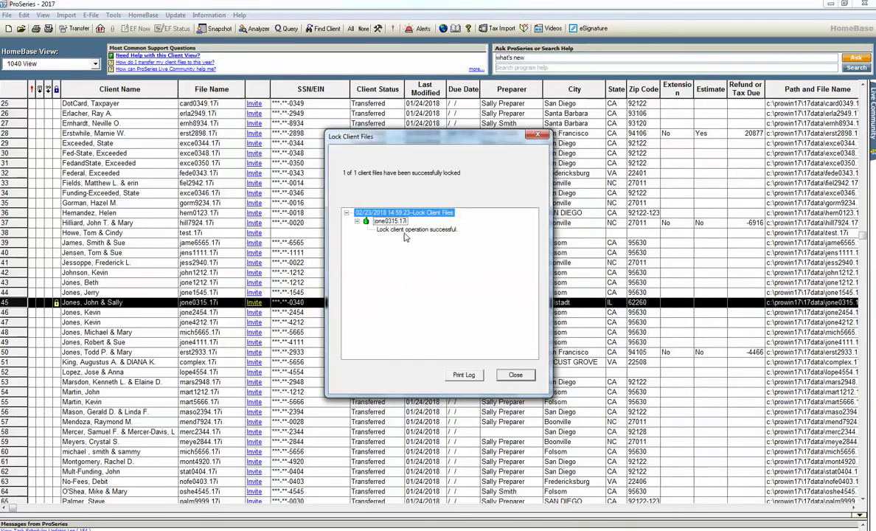
pyautogui.click(515, 375)
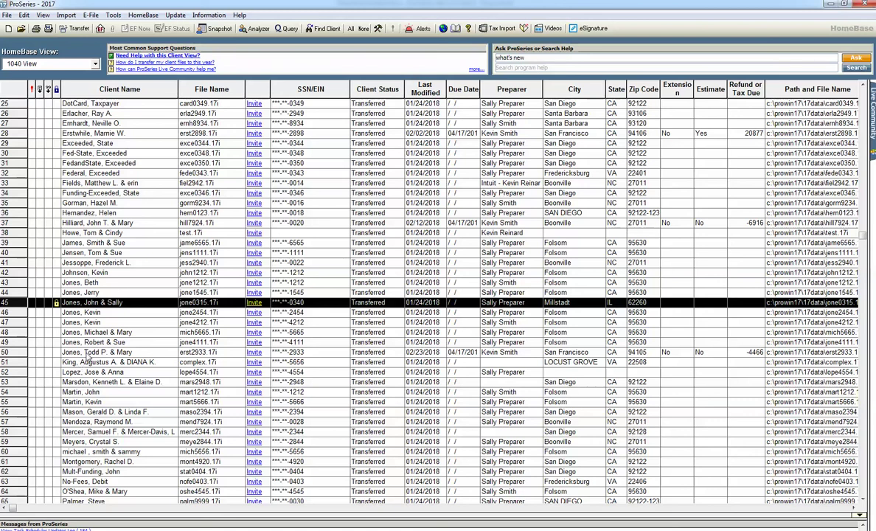
pyautogui.doubleClick(110, 308)
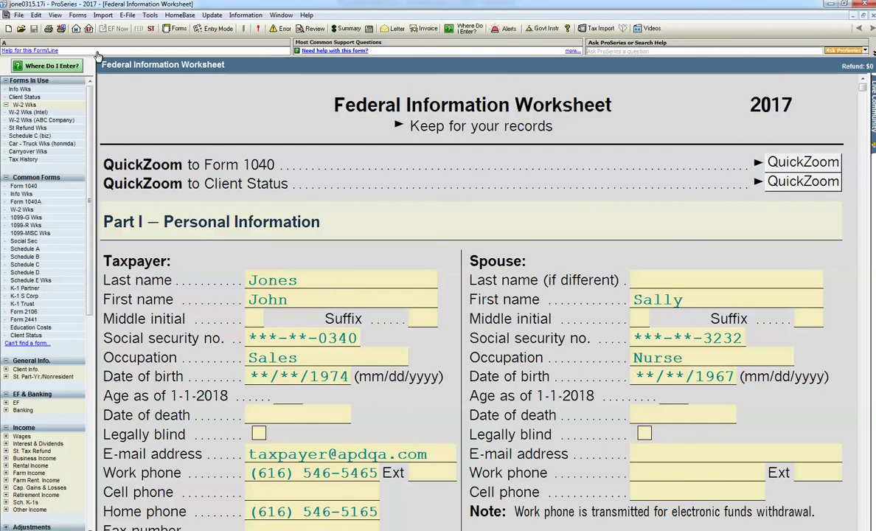
pyautogui.click(76, 28)
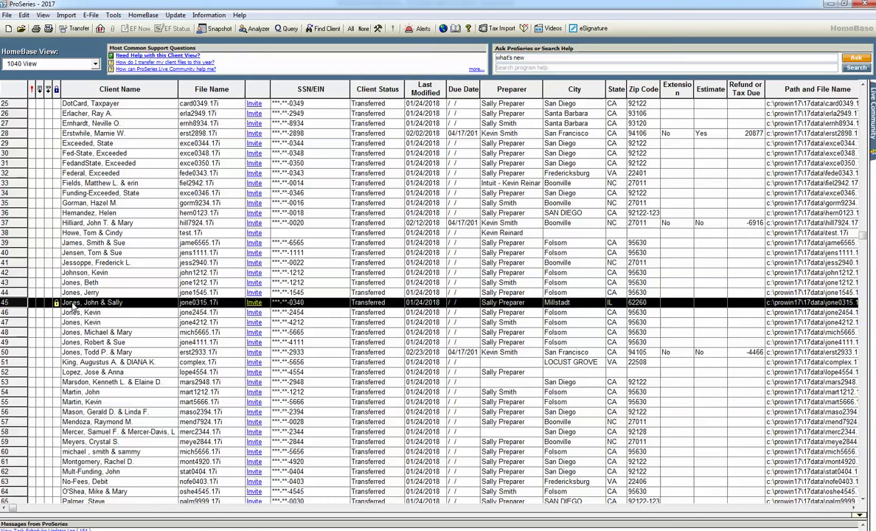
pyautogui.click(113, 15)
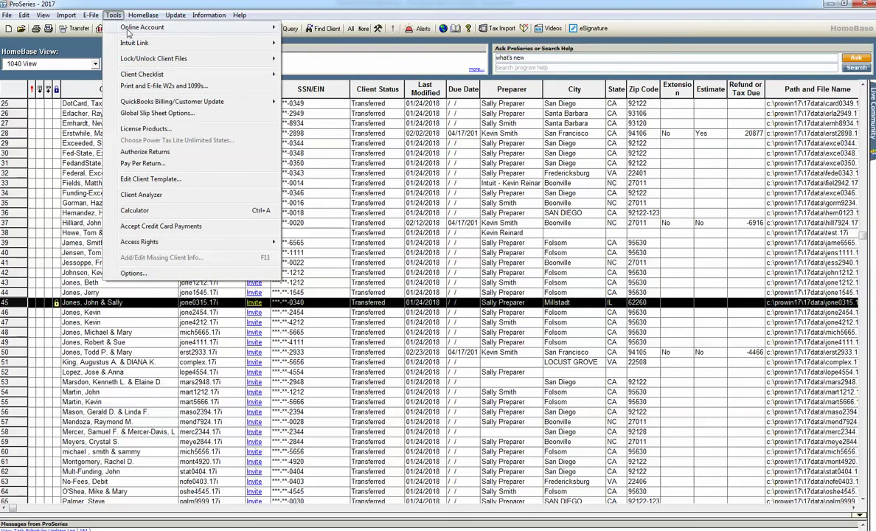
pyautogui.moveTo(199, 59)
pyautogui.click(313, 70)
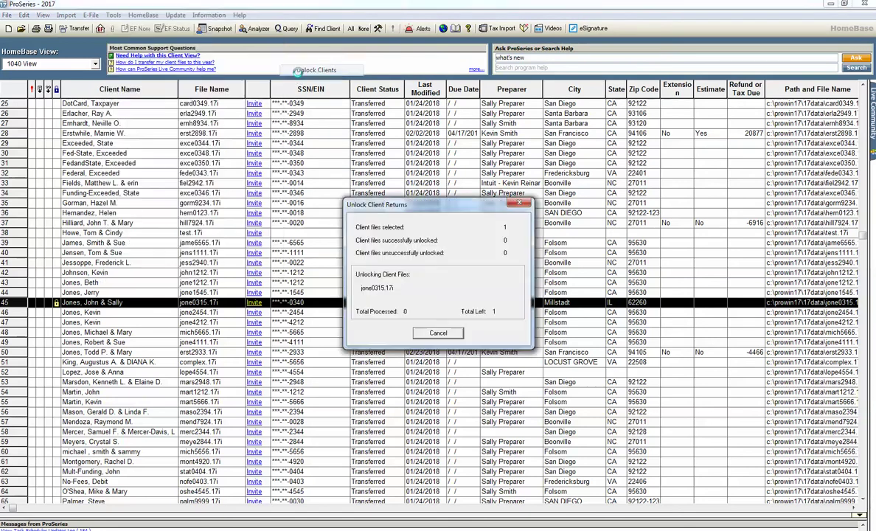
pyautogui.click(516, 375)
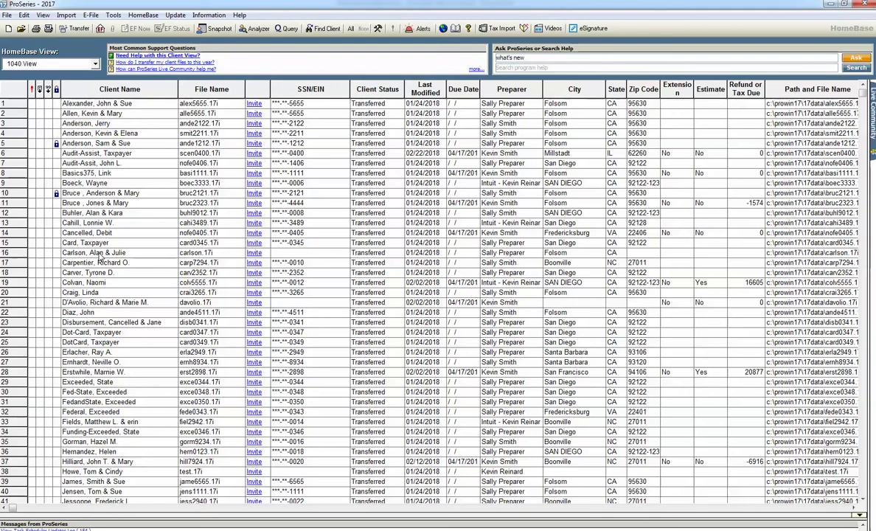
# Step: Open the return erst2933.17i and look through its forms list for the planning worksheets
pyautogui.click(100, 255)
pyautogui.scroll(-6, 101, 259)
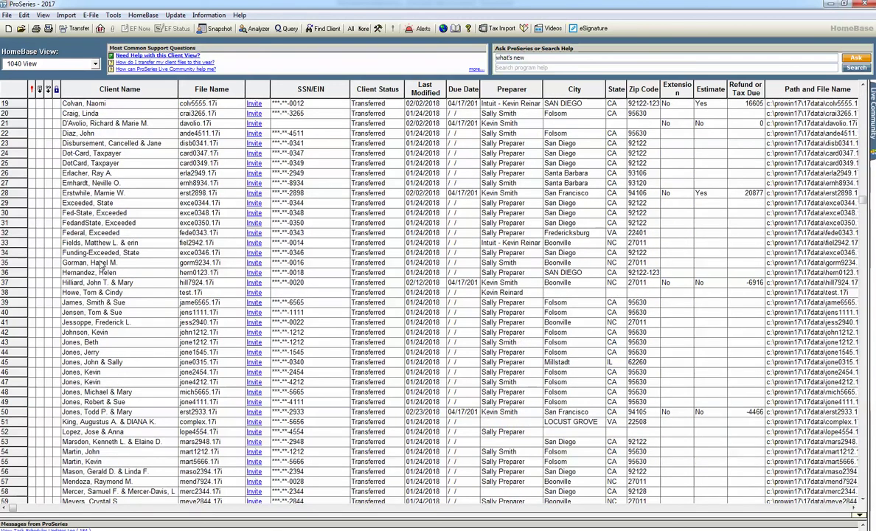
pyautogui.doubleClick(123, 413)
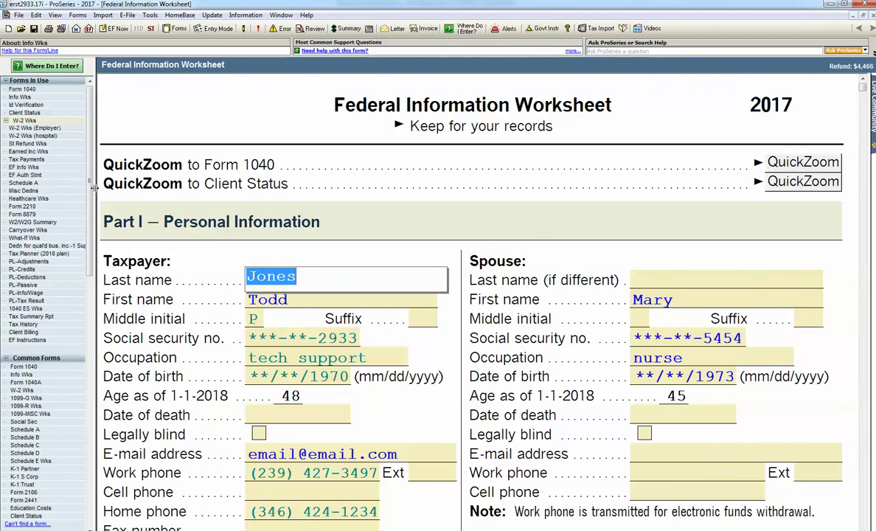
pyautogui.moveTo(91, 188); pyautogui.dragTo(75, 456)
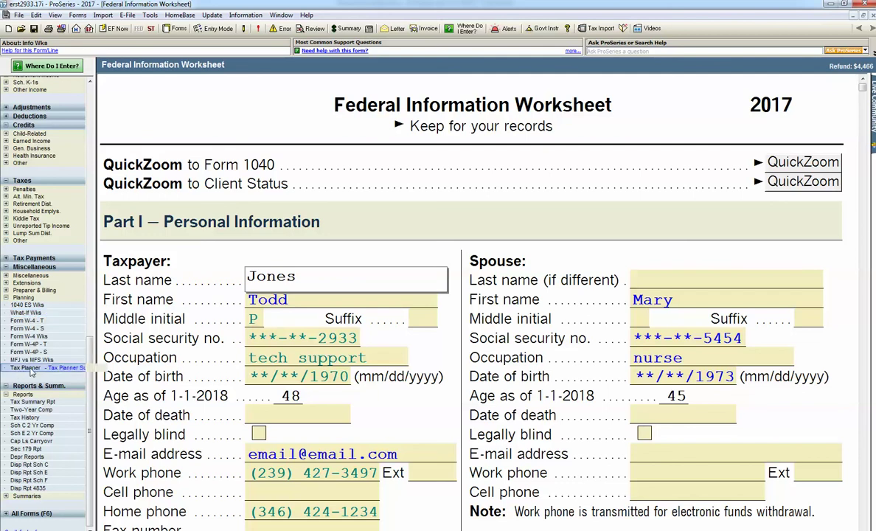
pyautogui.click(90, 91)
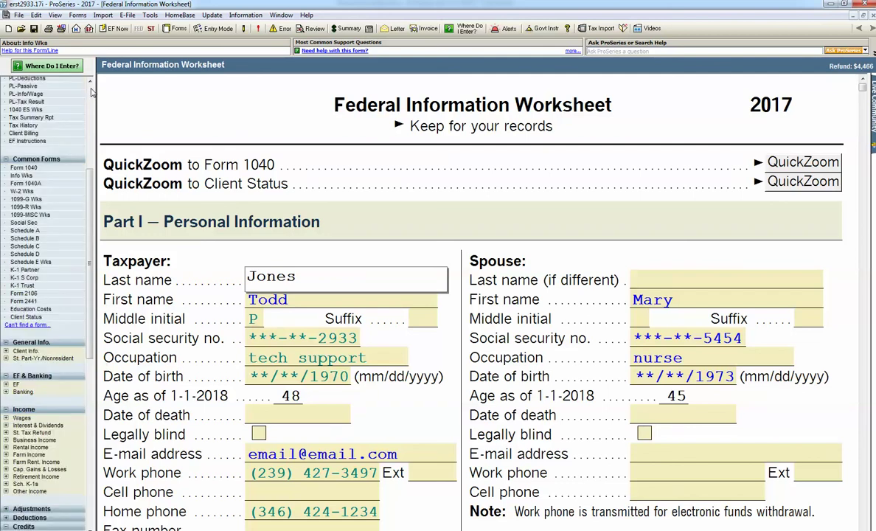
pyautogui.click(90, 91)
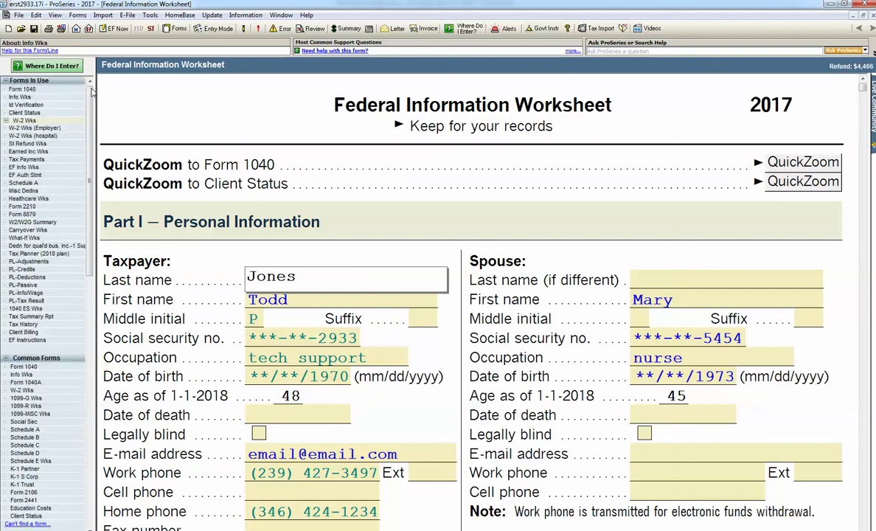
# Step: Open the What-If Worksheet and compare the current return with Plan 1 for 2018 from filing status down to total taxes
pyautogui.click(27, 238)
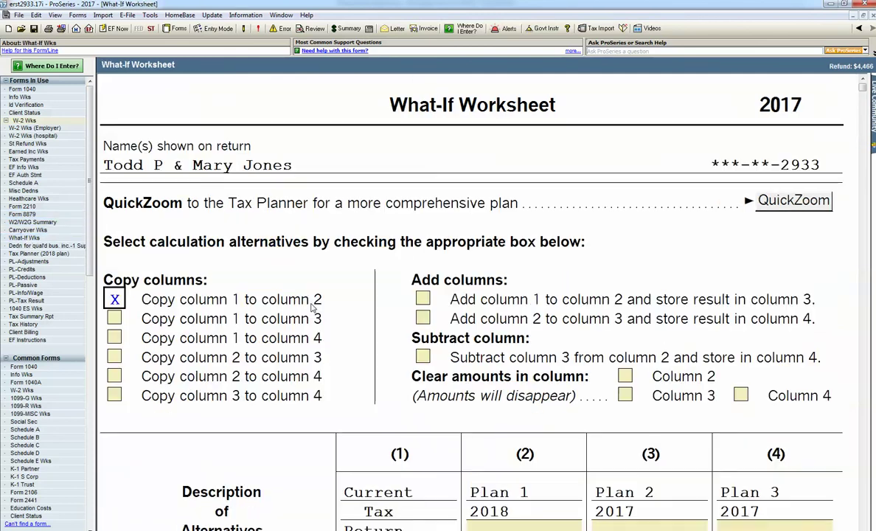
pyautogui.scroll(-3, 315, 305)
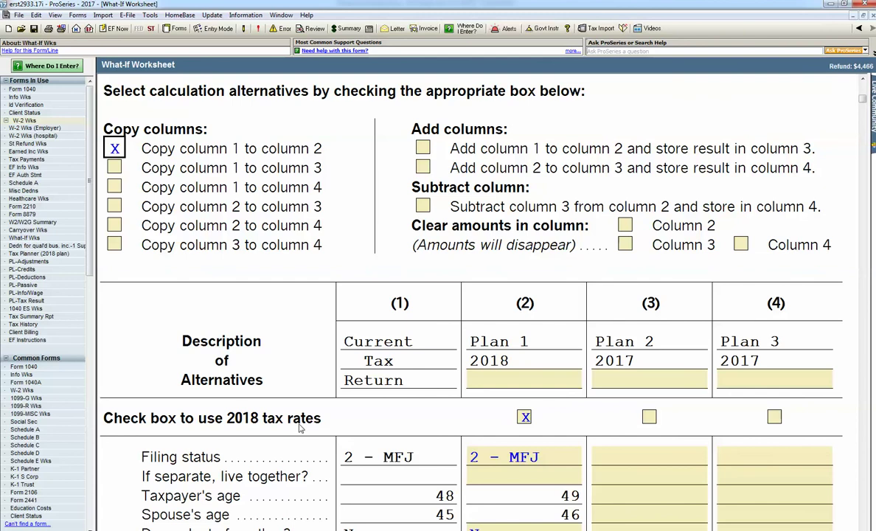
pyautogui.scroll(-3, 555, 413)
pyautogui.scroll(-3, 555, 413)
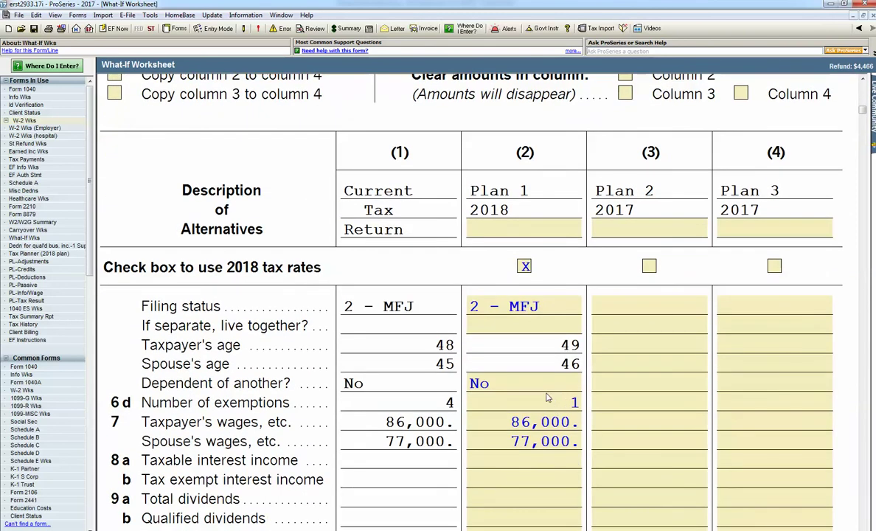
pyautogui.scroll(-20, 505, 413)
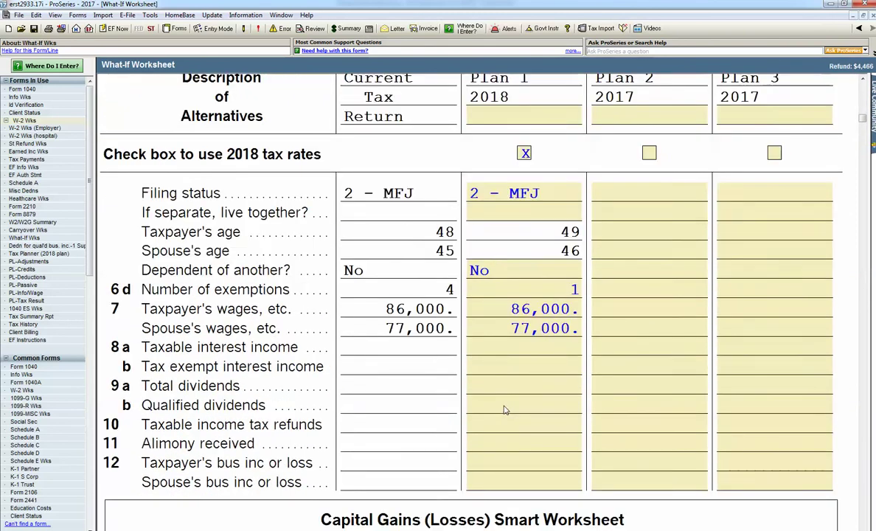
pyautogui.scroll(-20, 513, 400)
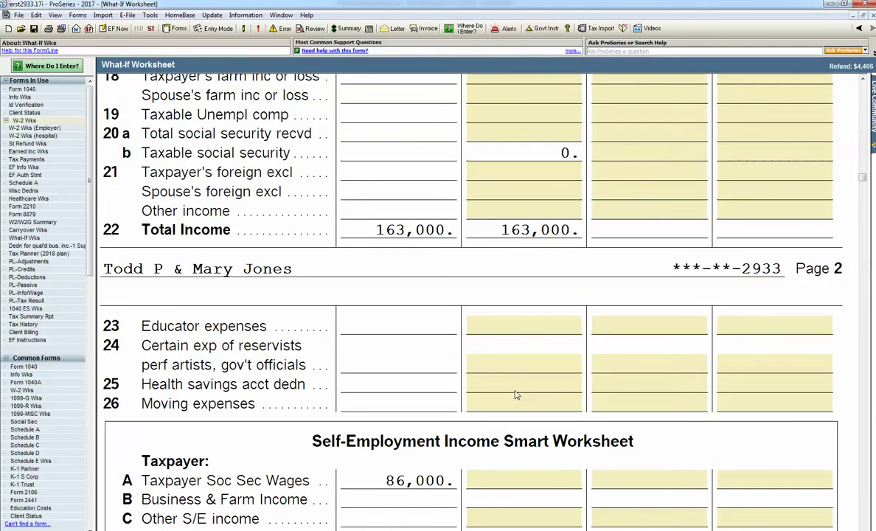
pyautogui.scroll(-20, 517, 396)
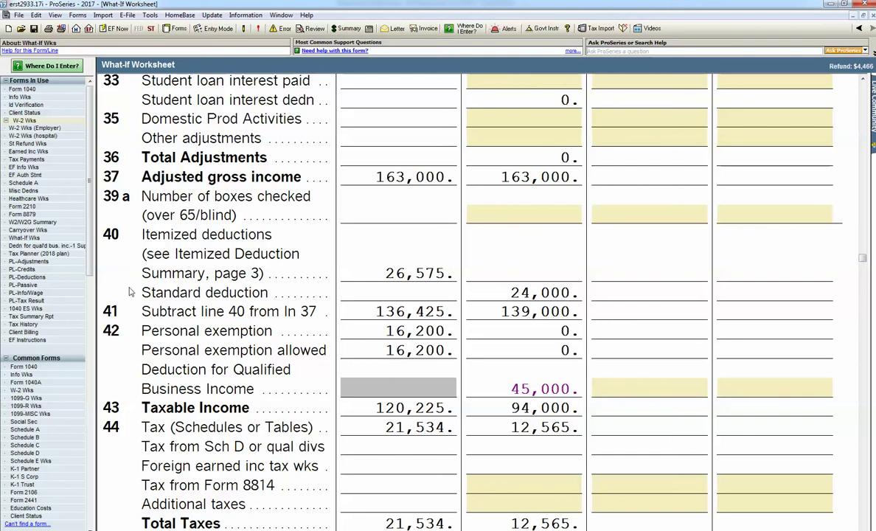
# Step: Open the Tax Planner (2018 plan) summary and compare the 2017 tax return with Plan 1 through taxable income and income tax
pyautogui.click(33, 255)
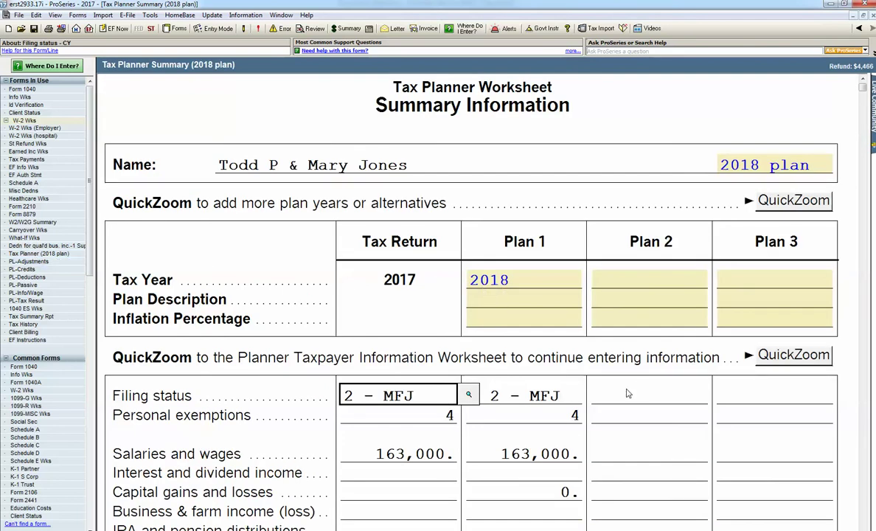
pyautogui.scroll(-8, 626, 377)
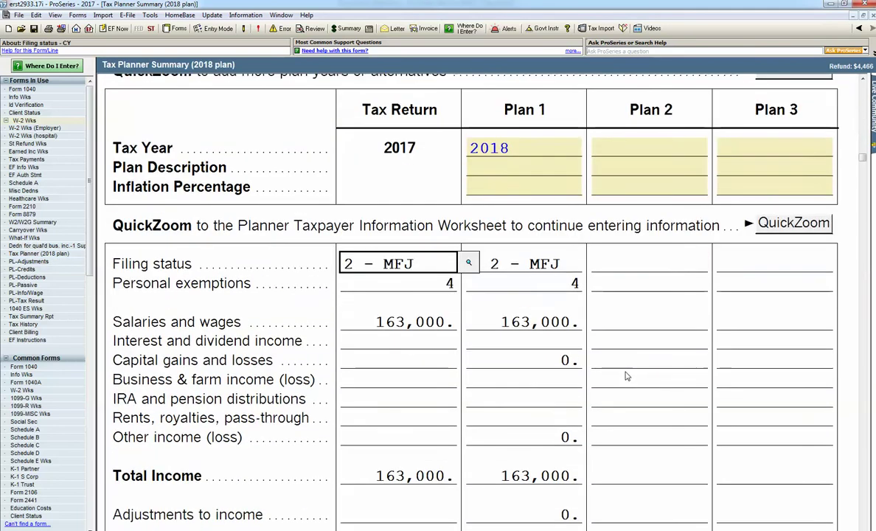
pyautogui.scroll(-2, 626, 377)
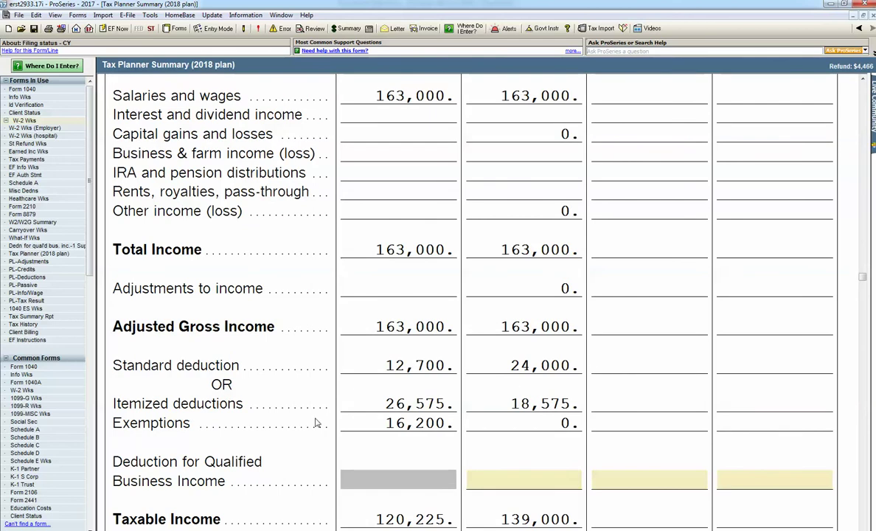
pyautogui.scroll(-2, 526, 420)
pyautogui.scroll(8, 527, 419)
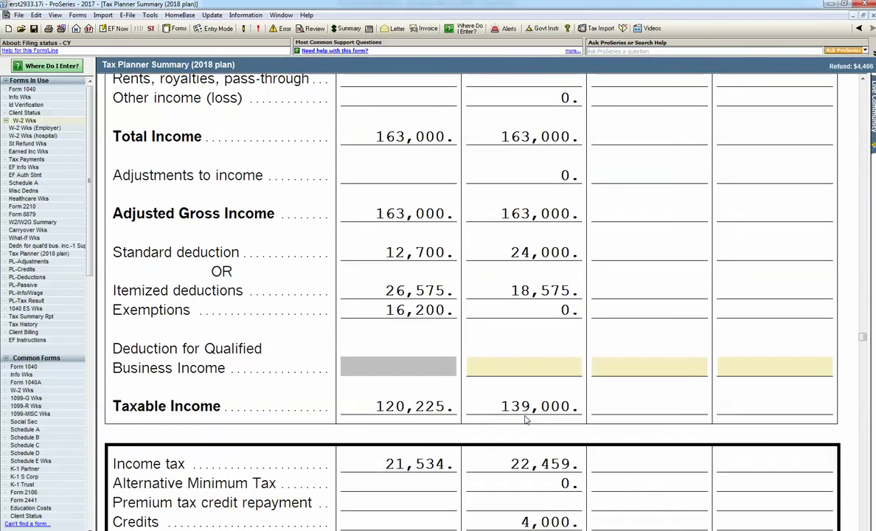
pyautogui.scroll(4, 507, 405)
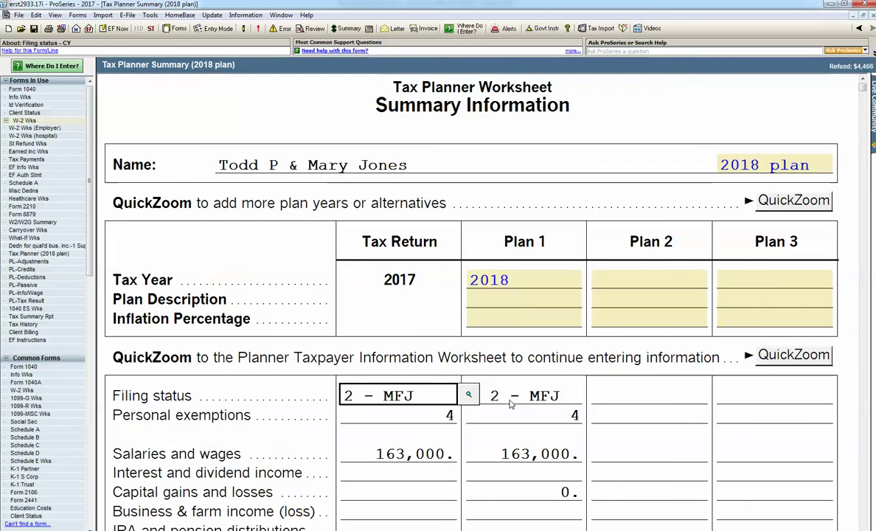